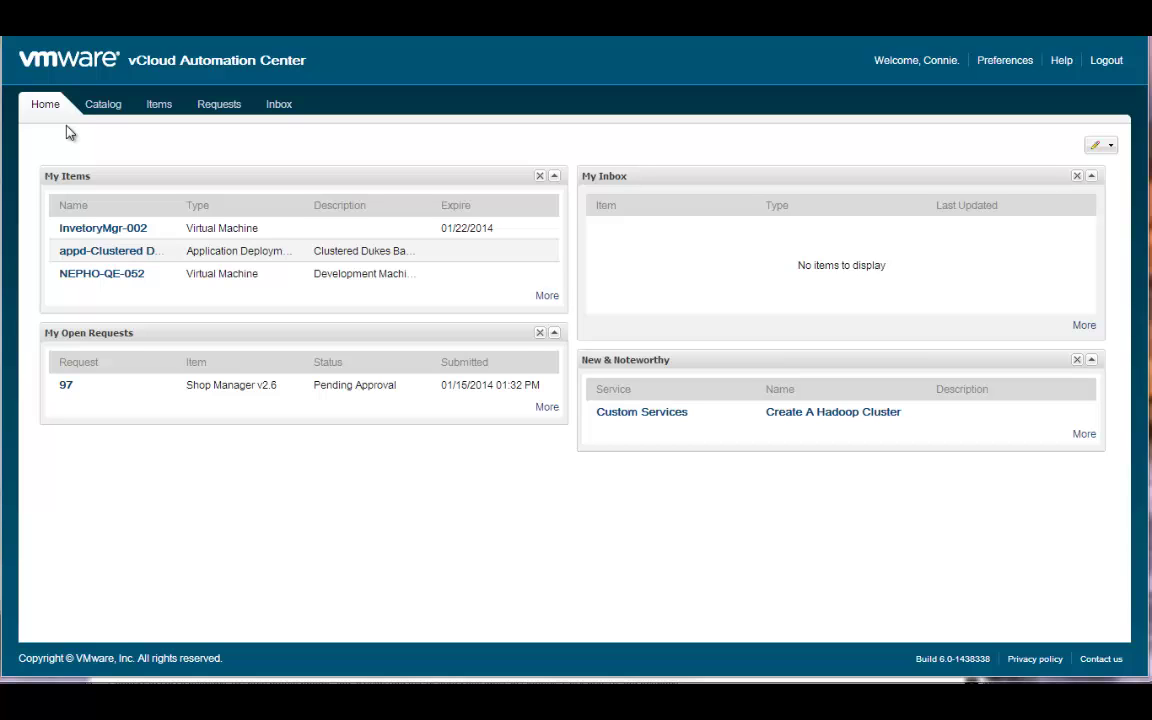
Step: Add the My Recent Requests portlet beneath My Open Requests, then bring up the dashboard layout choices
click(1110, 147)
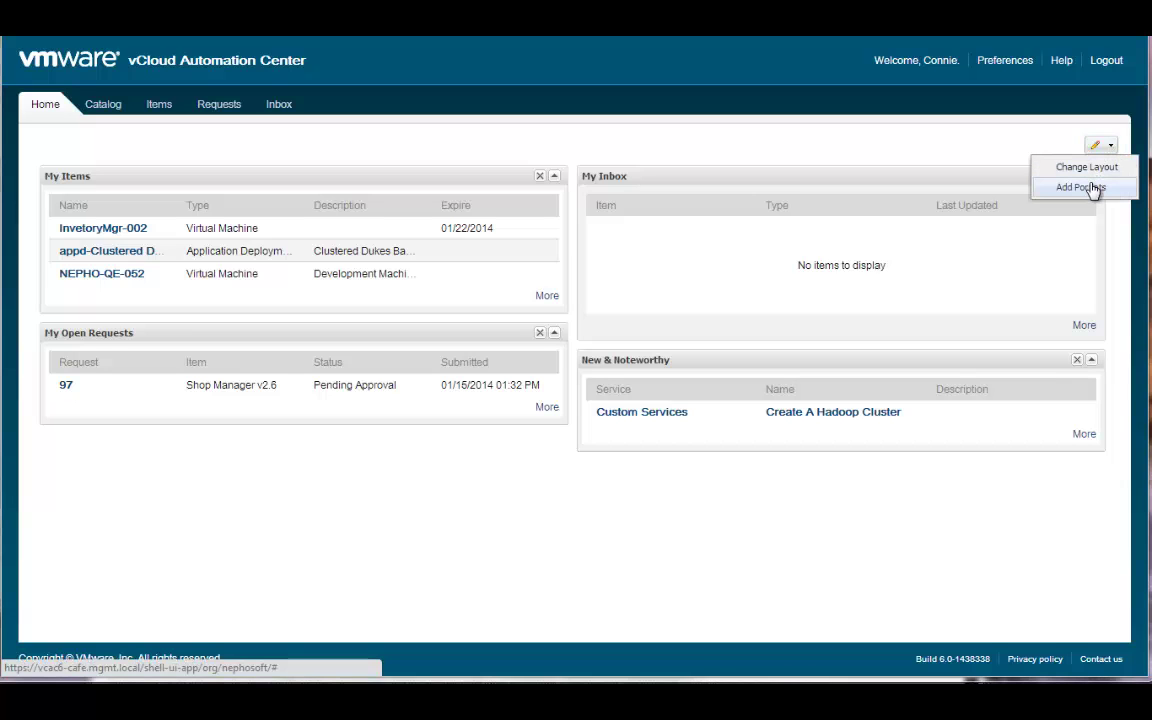
click(1088, 187)
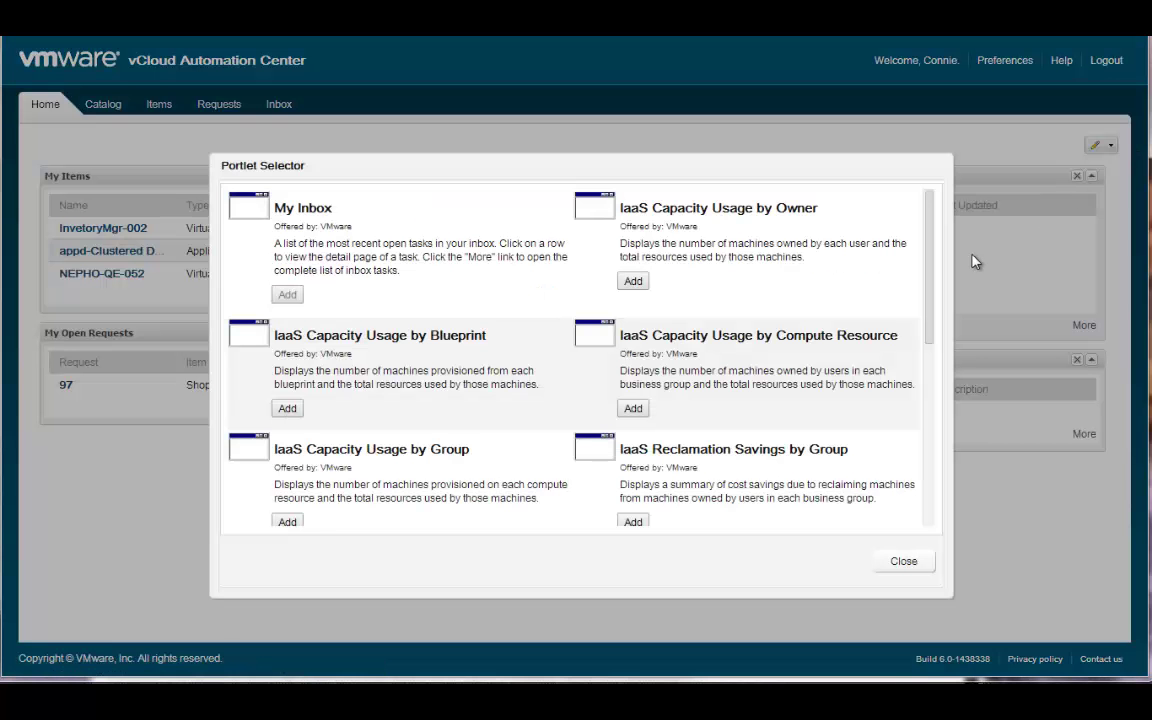
drag(936, 319, 936, 427)
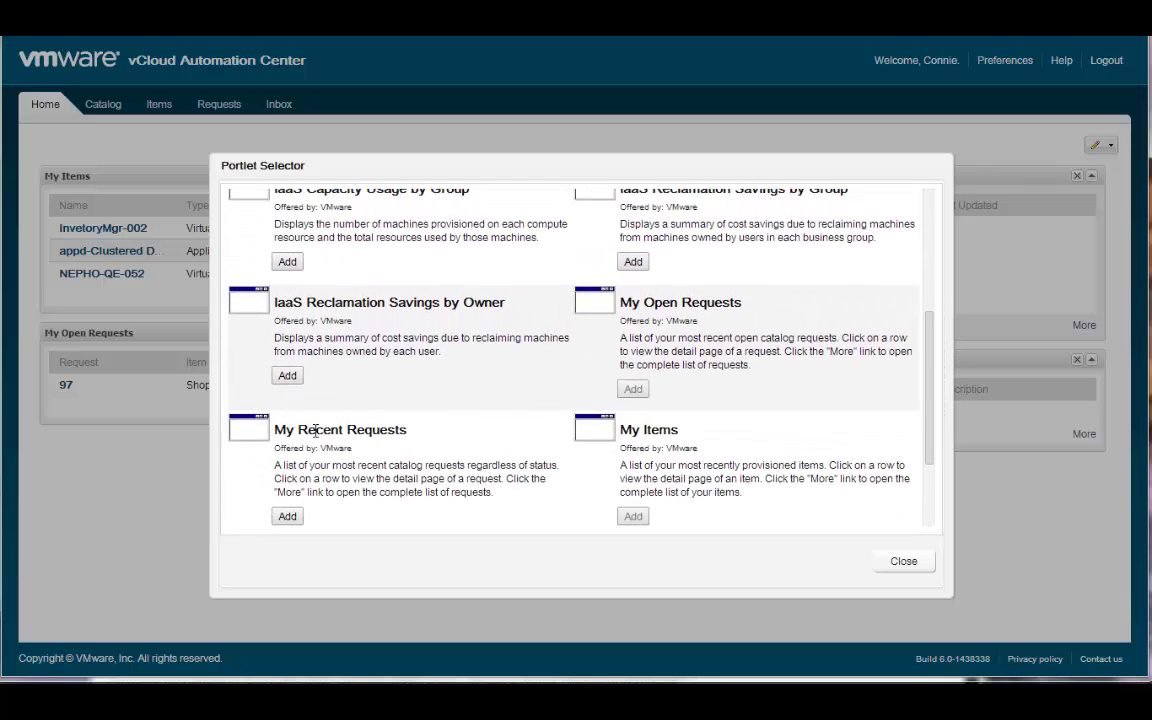
click(286, 517)
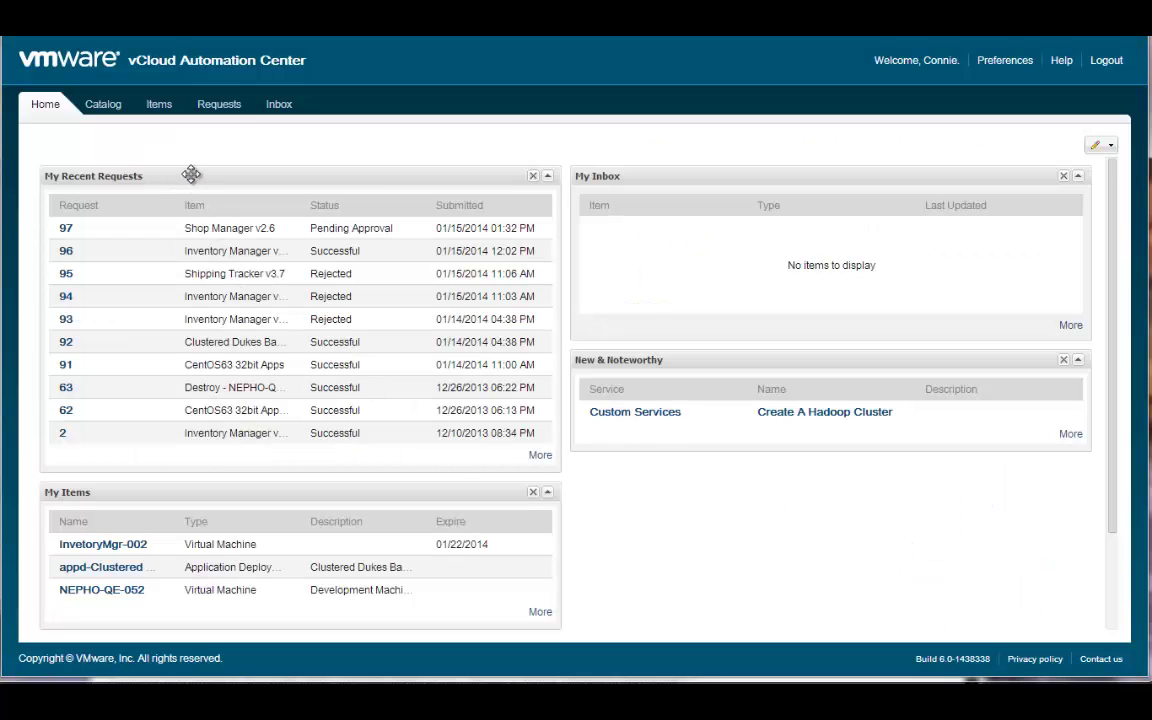
drag(189, 190, 260, 578)
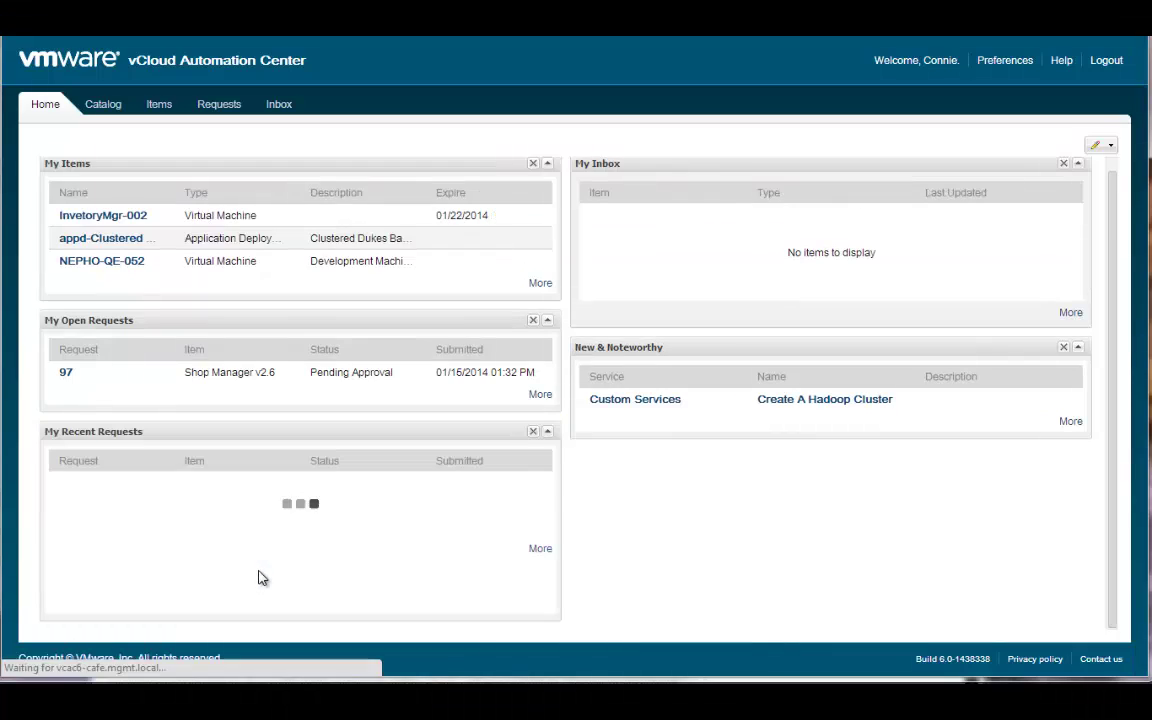
click(1110, 148)
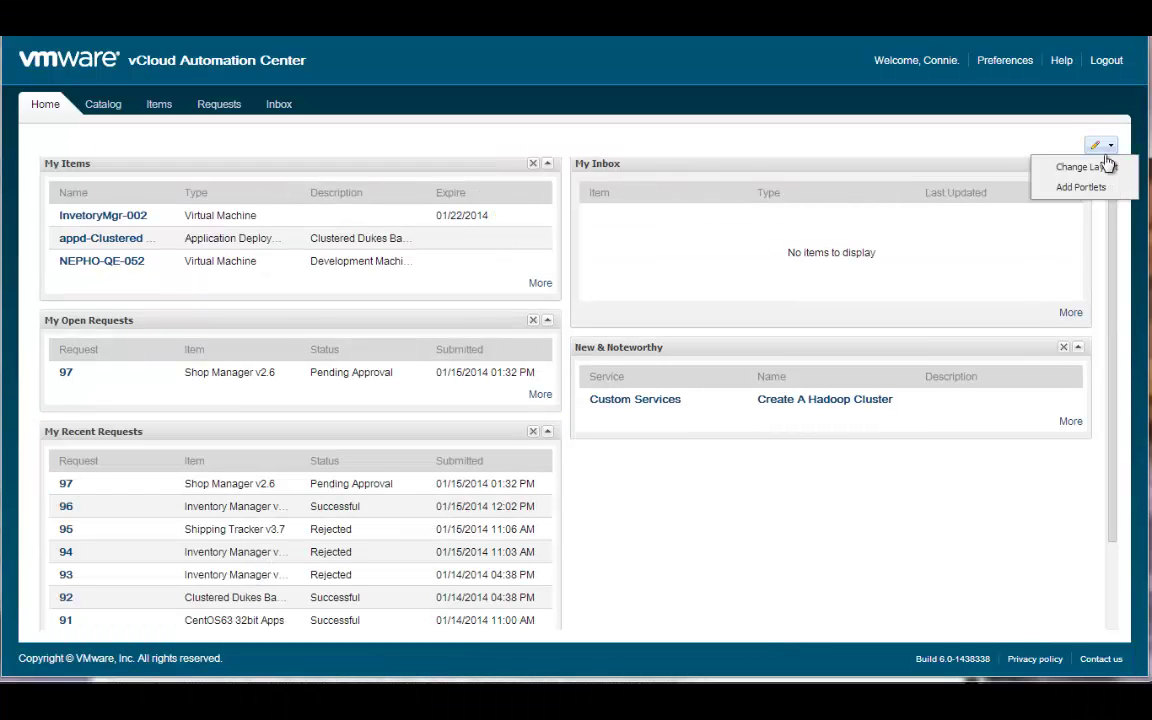
click(1086, 167)
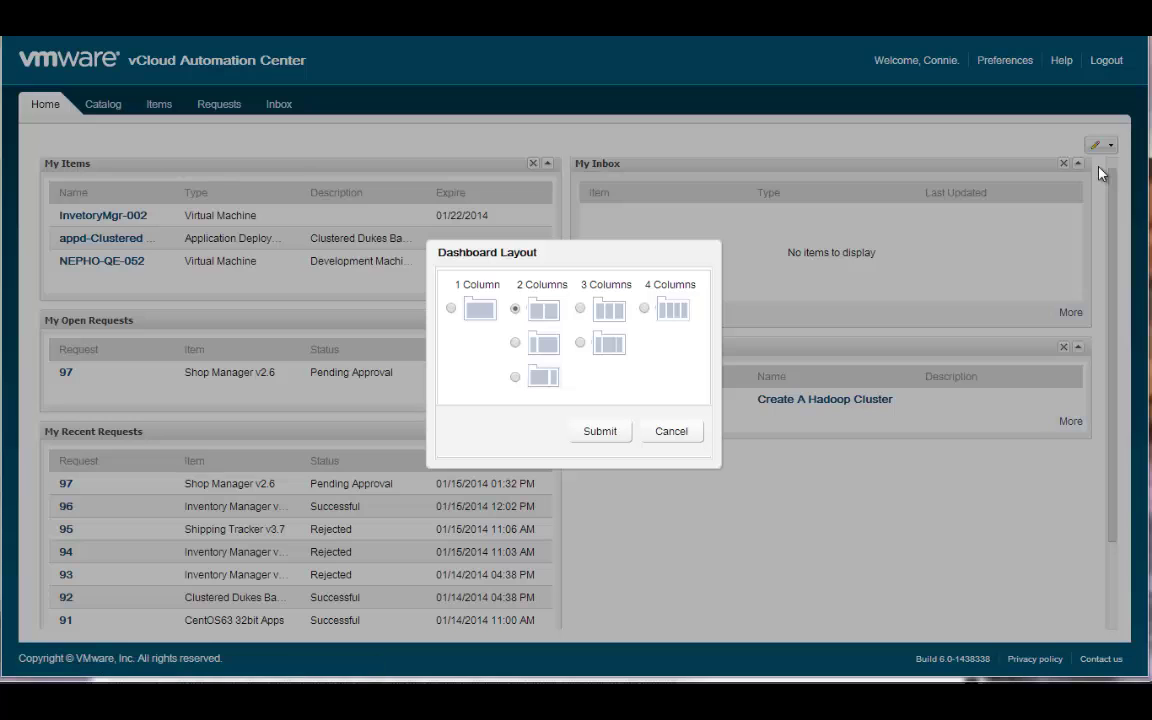
Step: Cancel the layout choices and browse the Development Infrastructure, Applications and Custom Services catalog categories
click(671, 431)
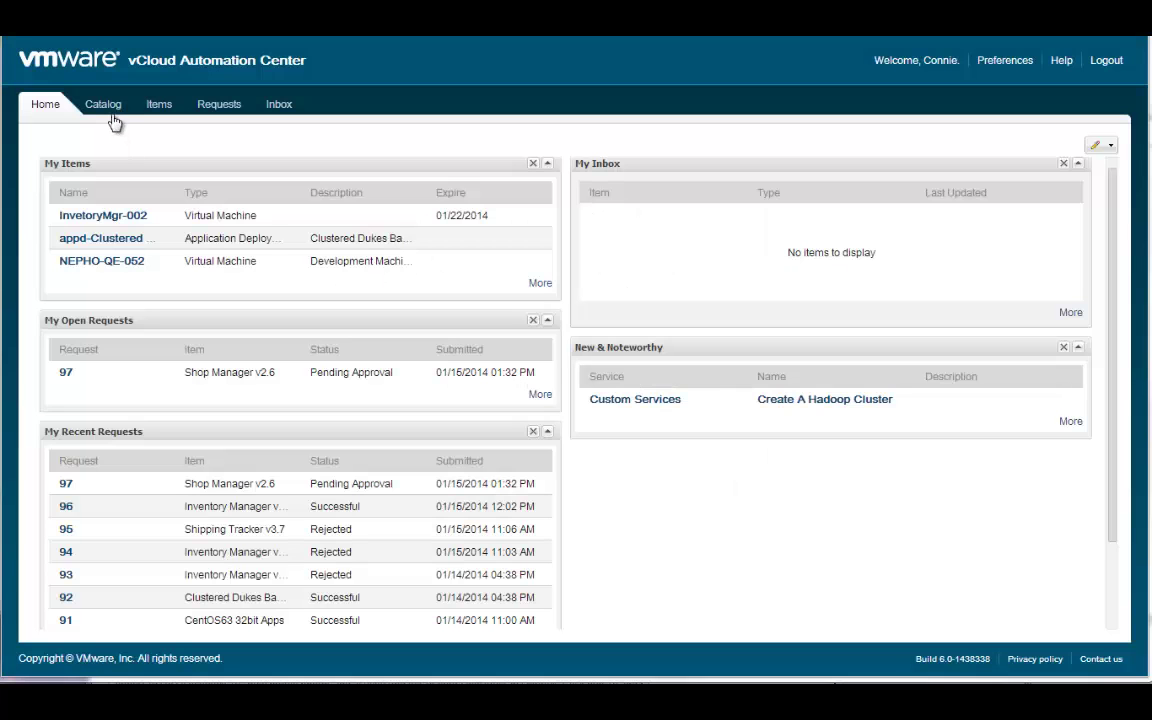
click(103, 106)
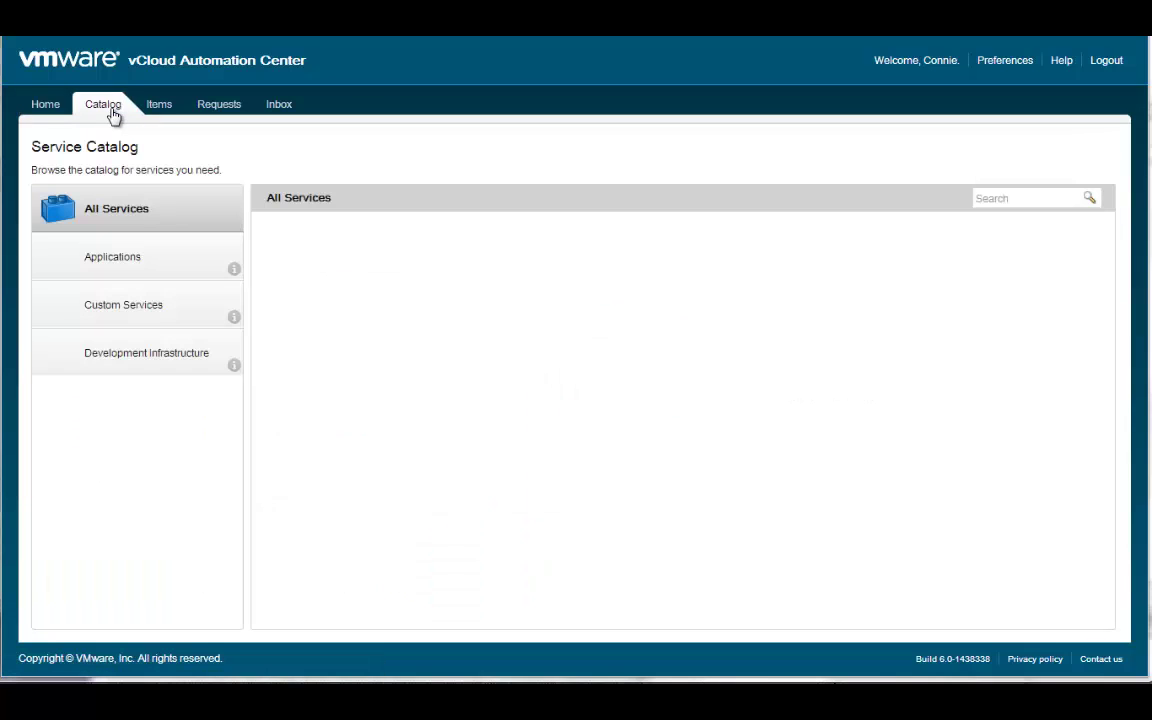
click(135, 356)
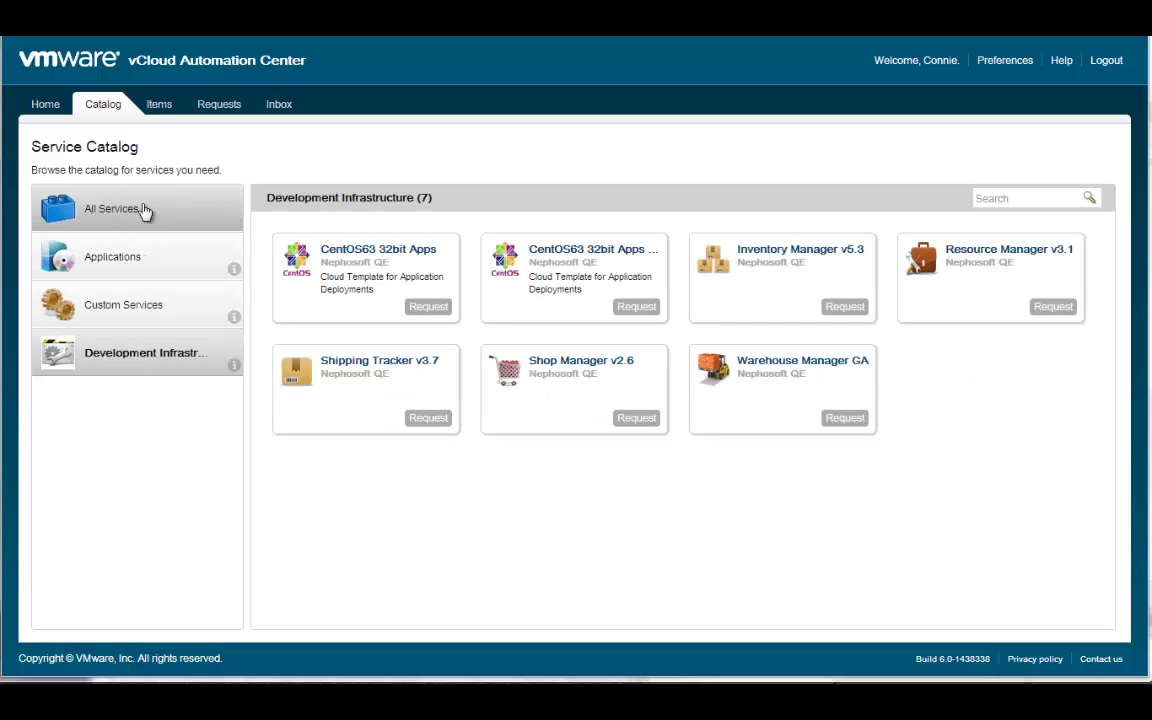
click(124, 257)
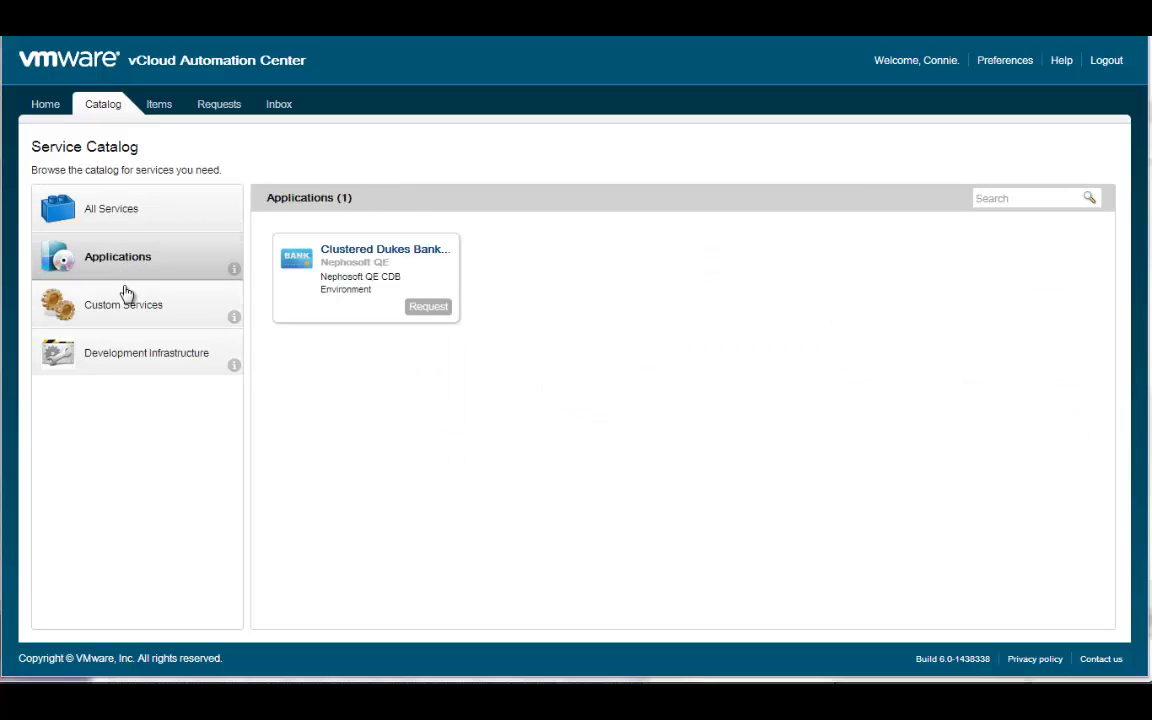
click(125, 304)
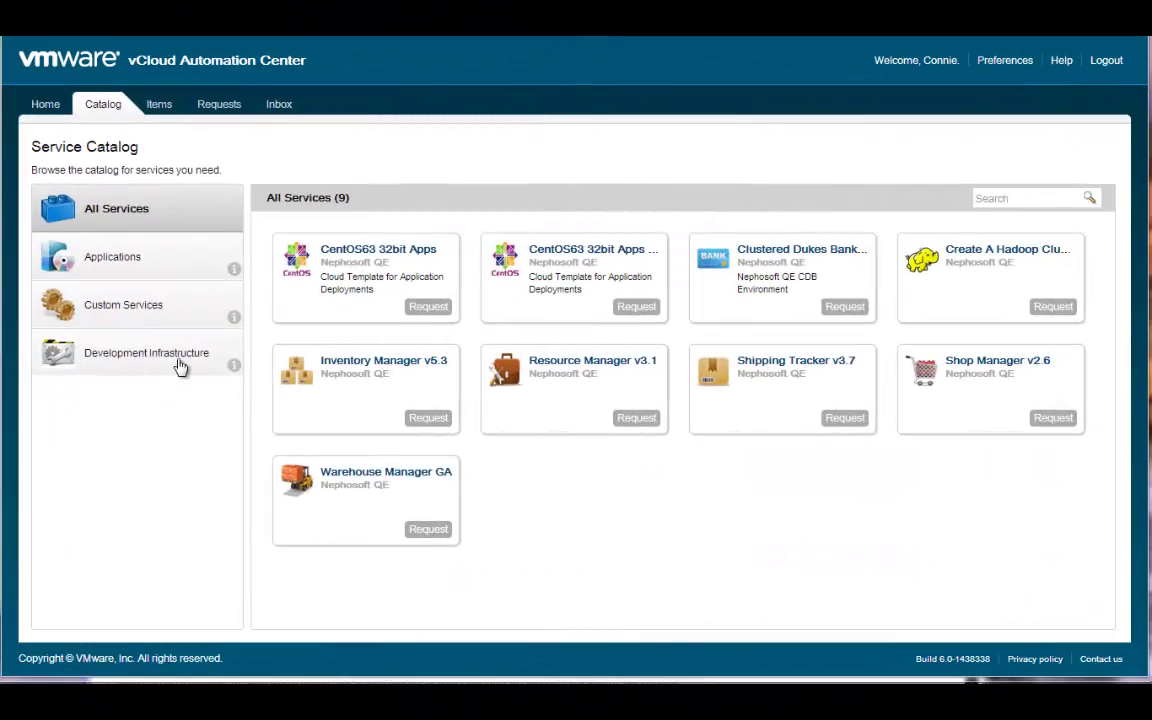
Step: Request Inventory Manager v5.3 from Development Infrastructure with description 'Testing New release' and submit it
click(180, 368)
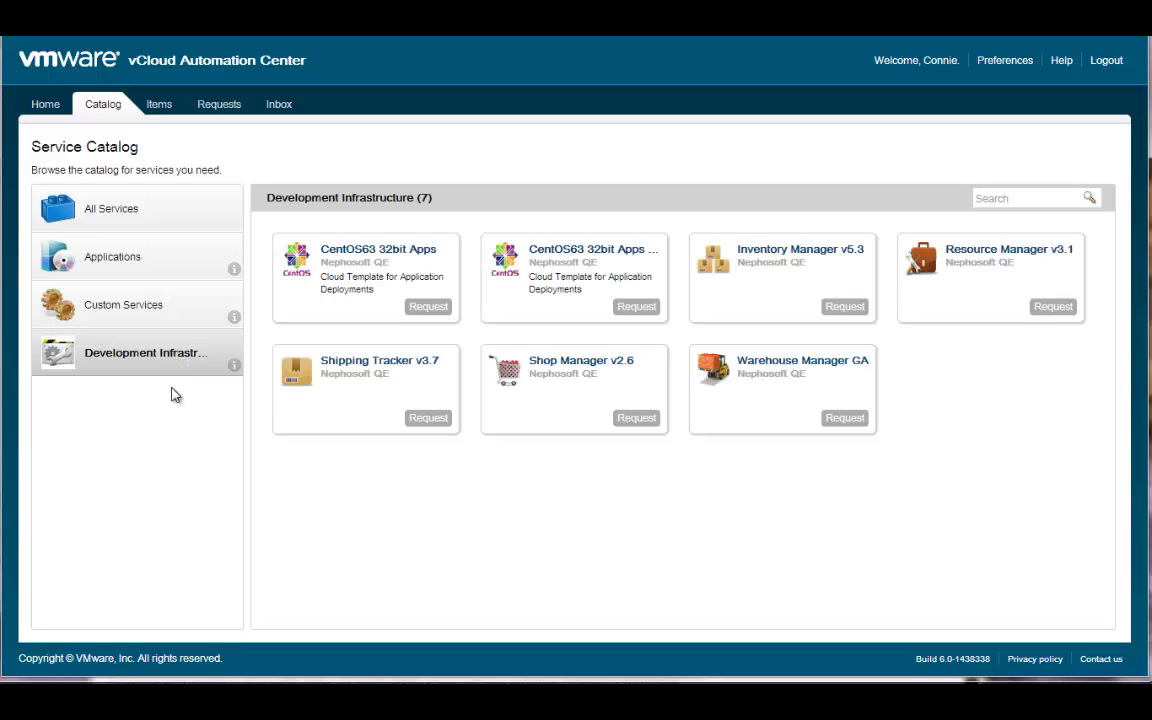
click(845, 308)
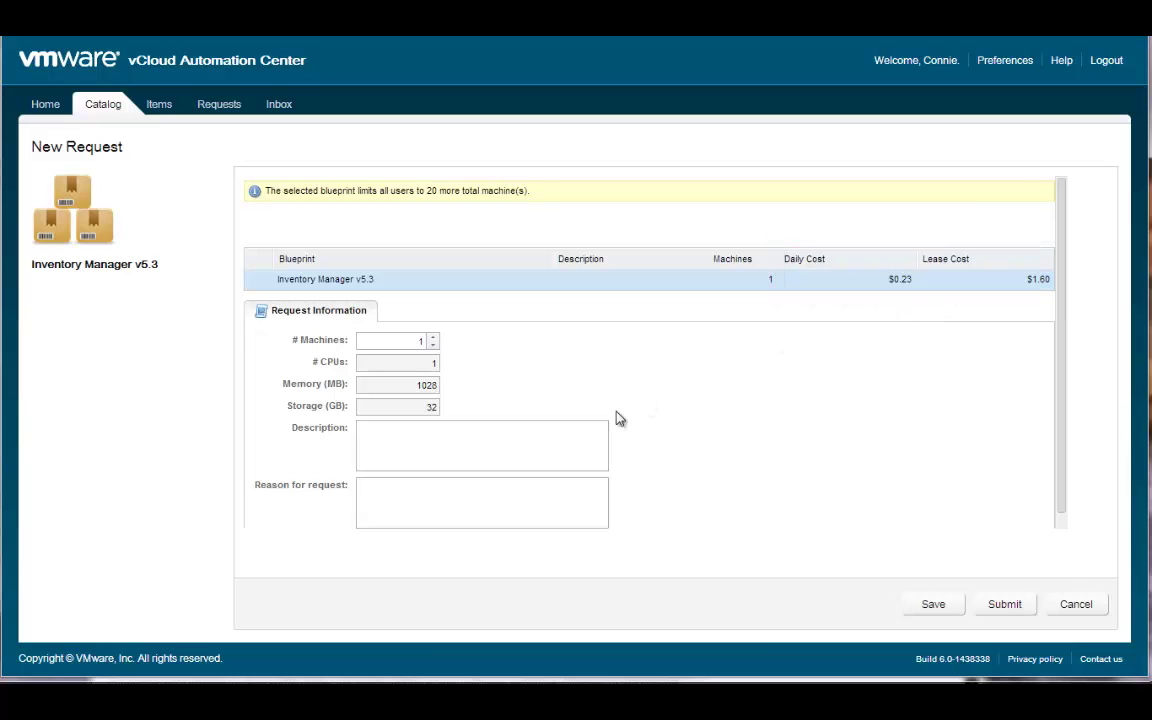
click(395, 432)
click(395, 432)
text(Testing New release)
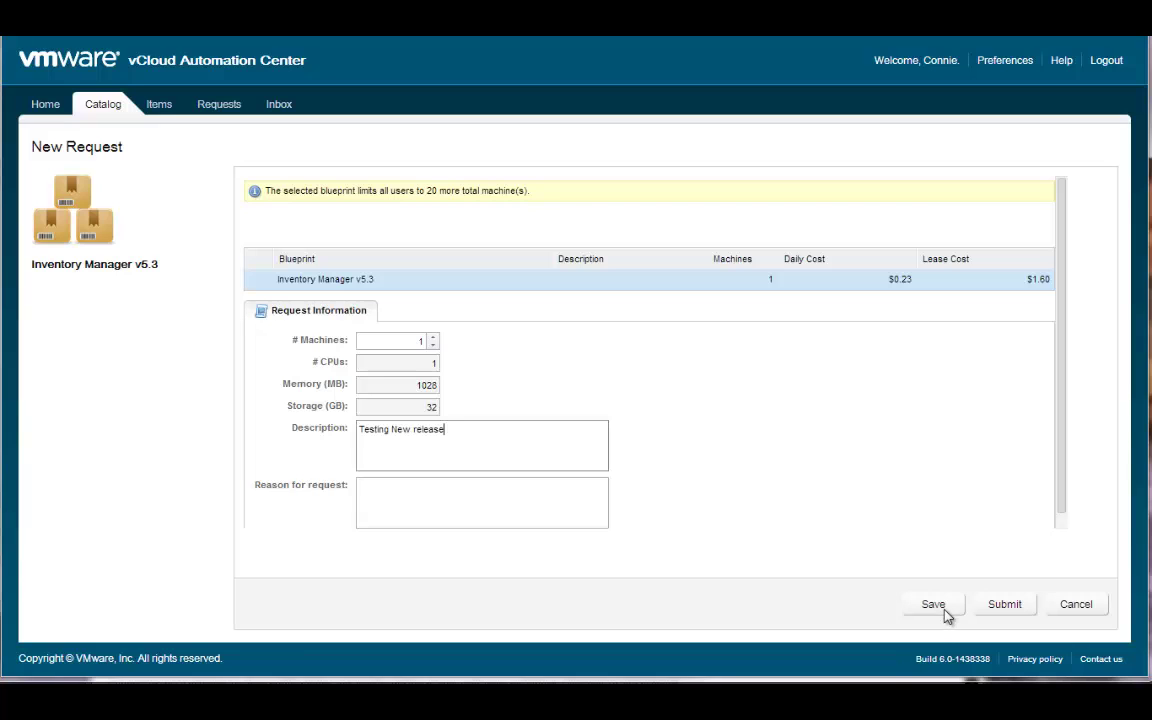
click(1000, 607)
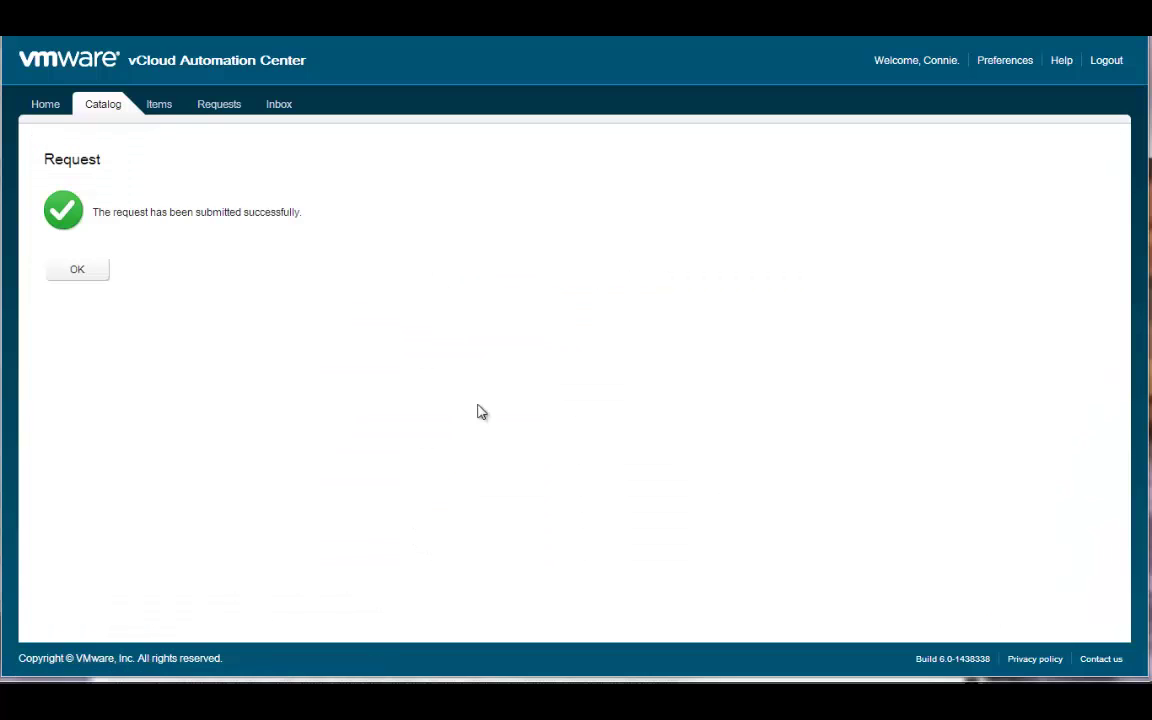
Step: Acknowledge the submission confirmation and check the Requests list
click(80, 266)
click(220, 106)
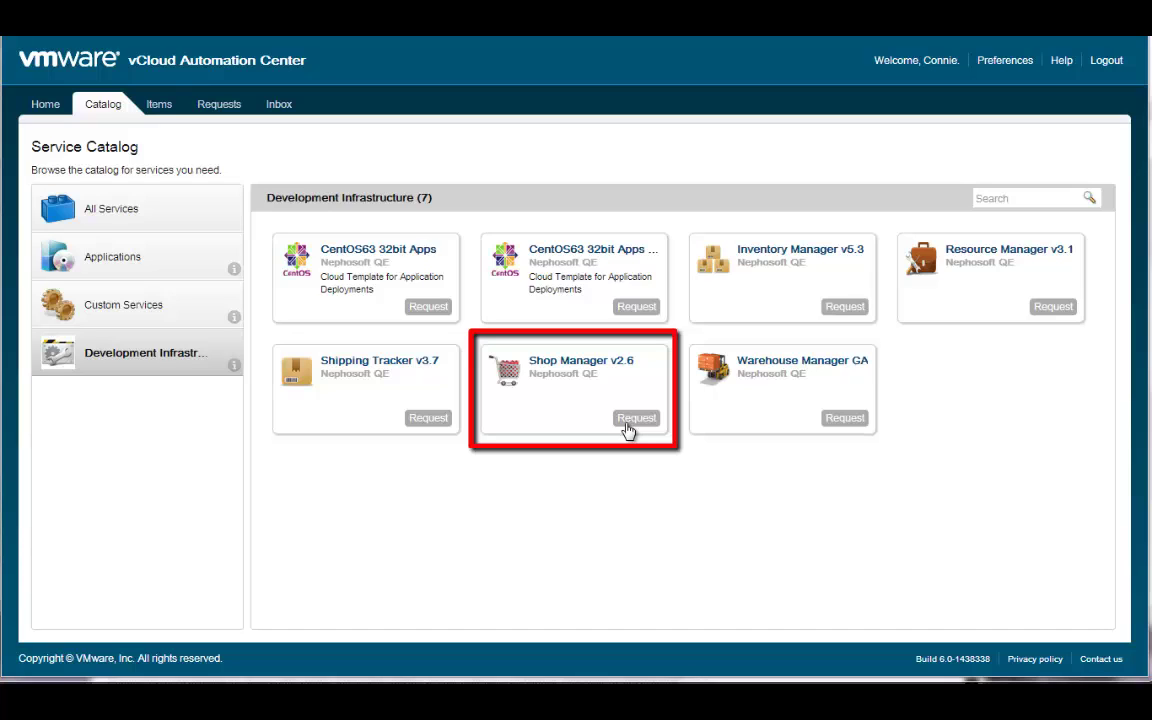
Step: Request Shop Manager v2.6 with the lease ending on the 18th and 4 CPUs, and submit it
click(628, 418)
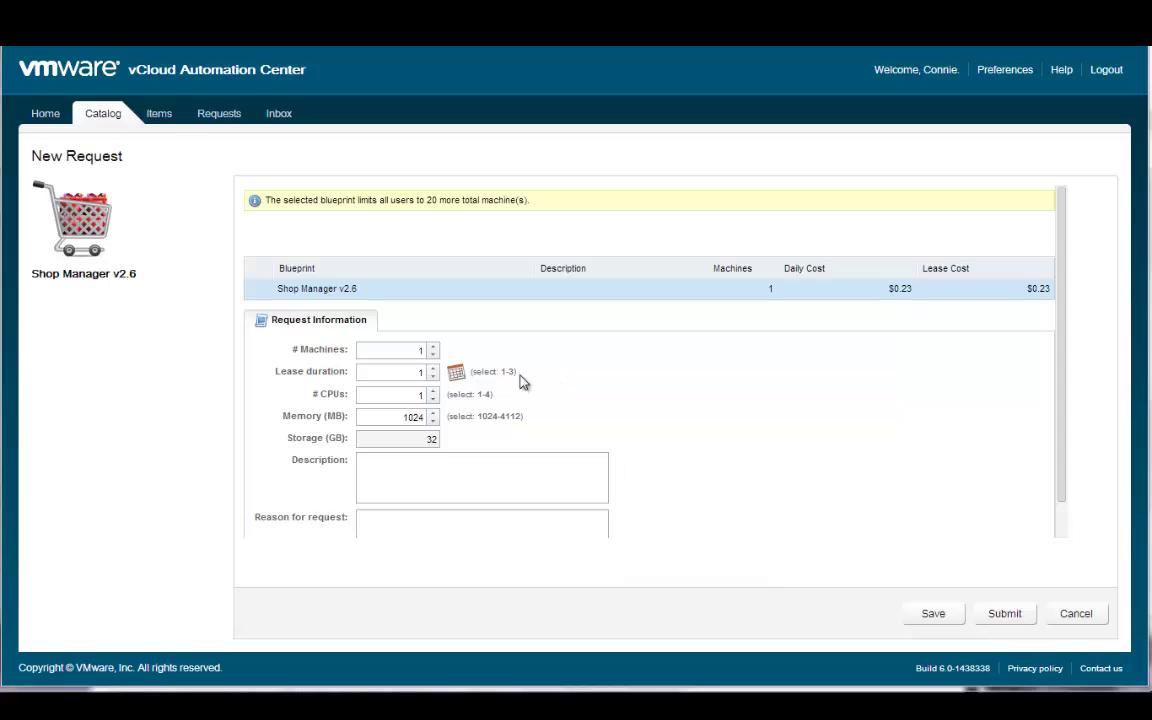
click(456, 372)
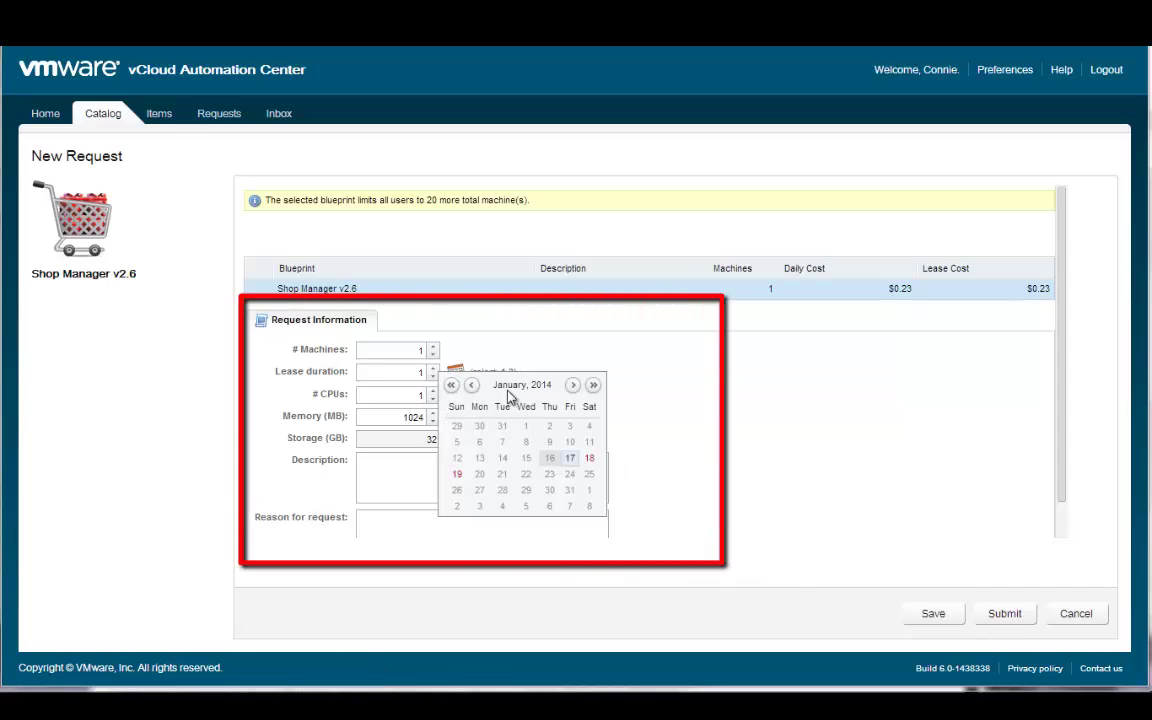
click(589, 457)
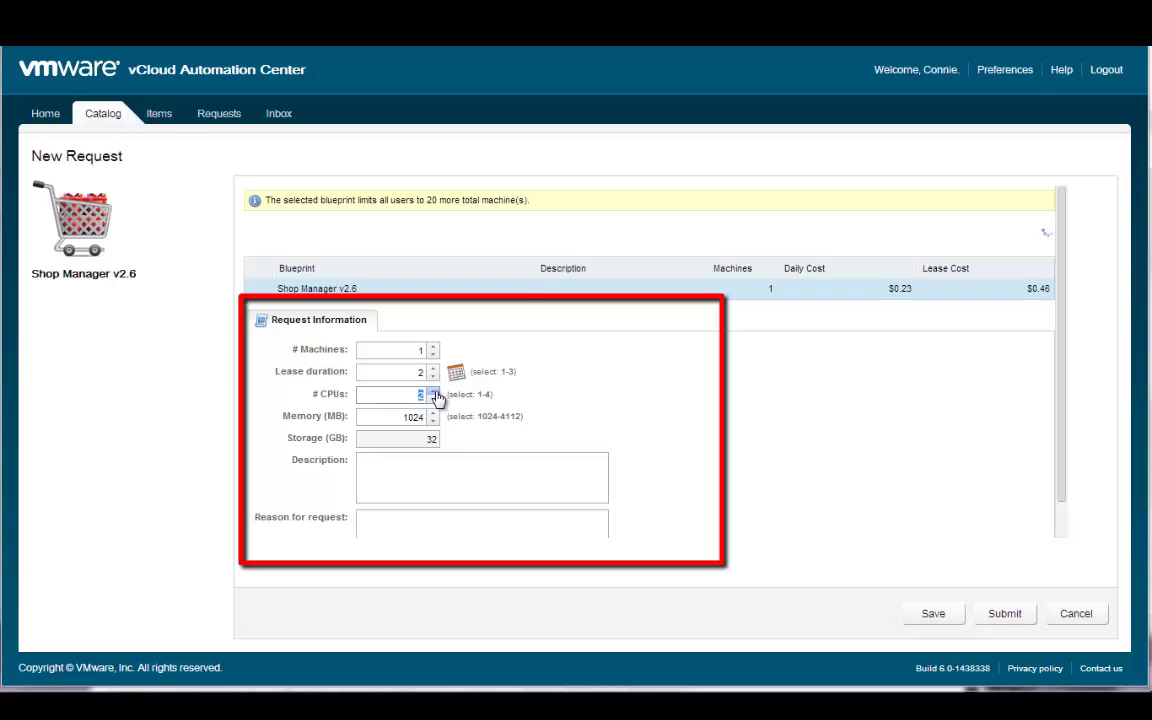
click(434, 392)
click(434, 392)
click(434, 392)
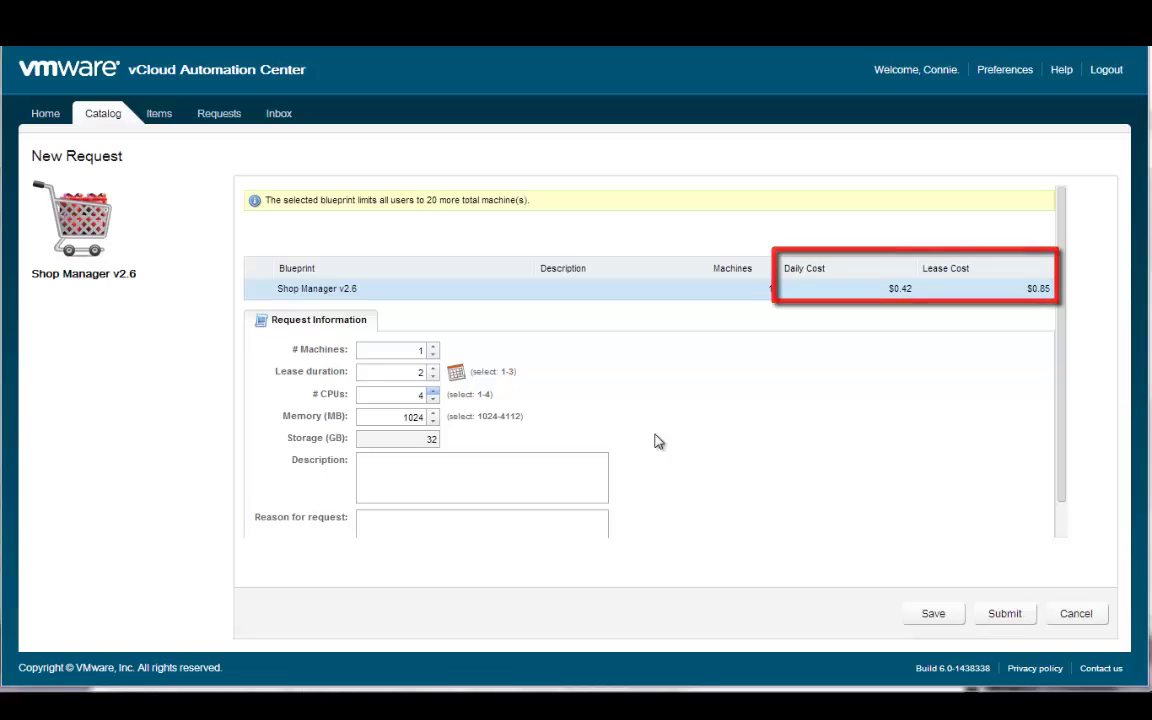
click(1003, 605)
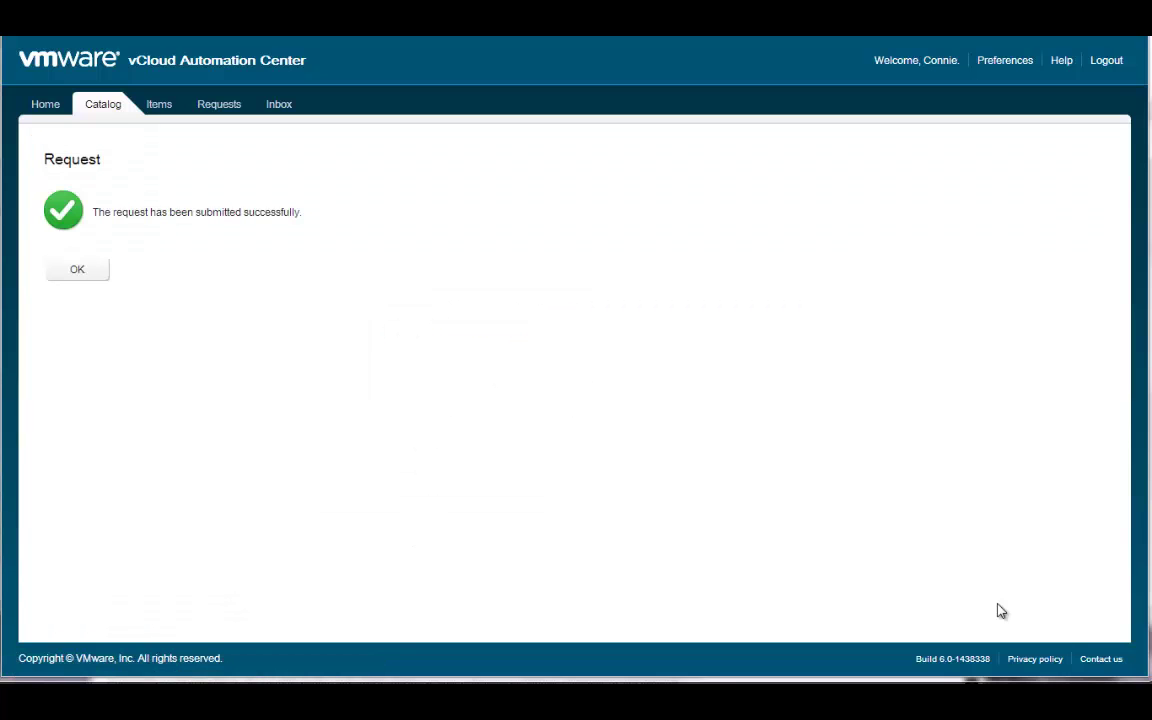
Step: Open the Requests list and view the details of Shop Manager request 101
click(206, 110)
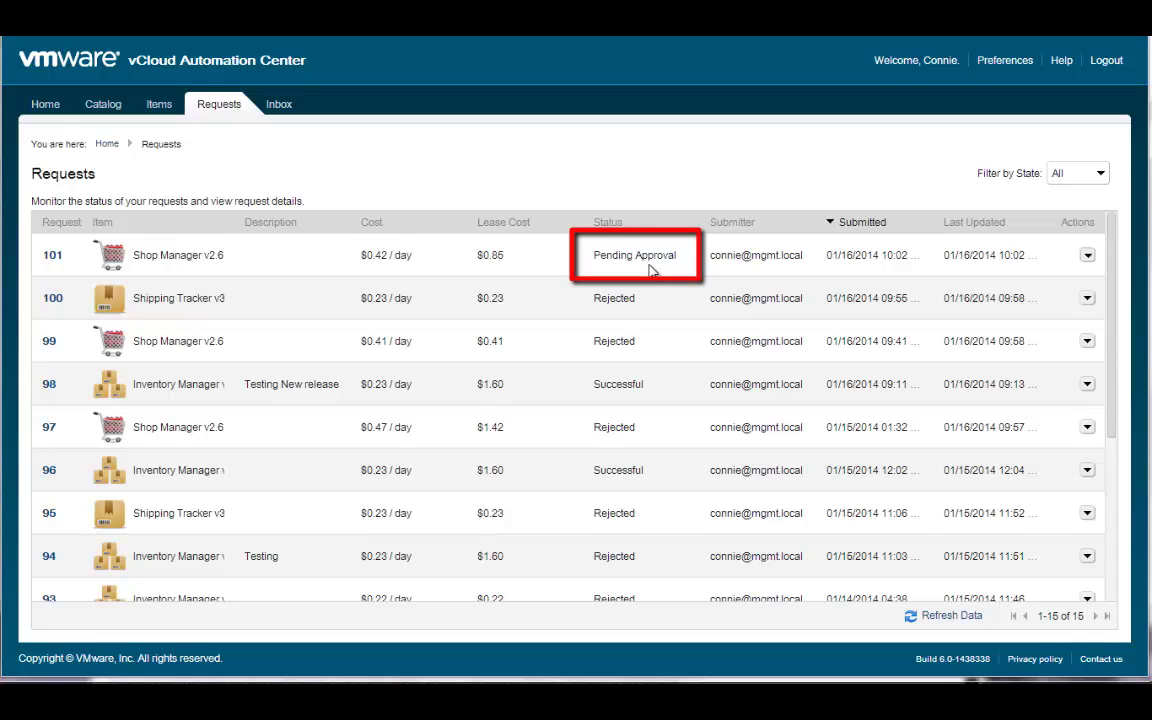
click(55, 259)
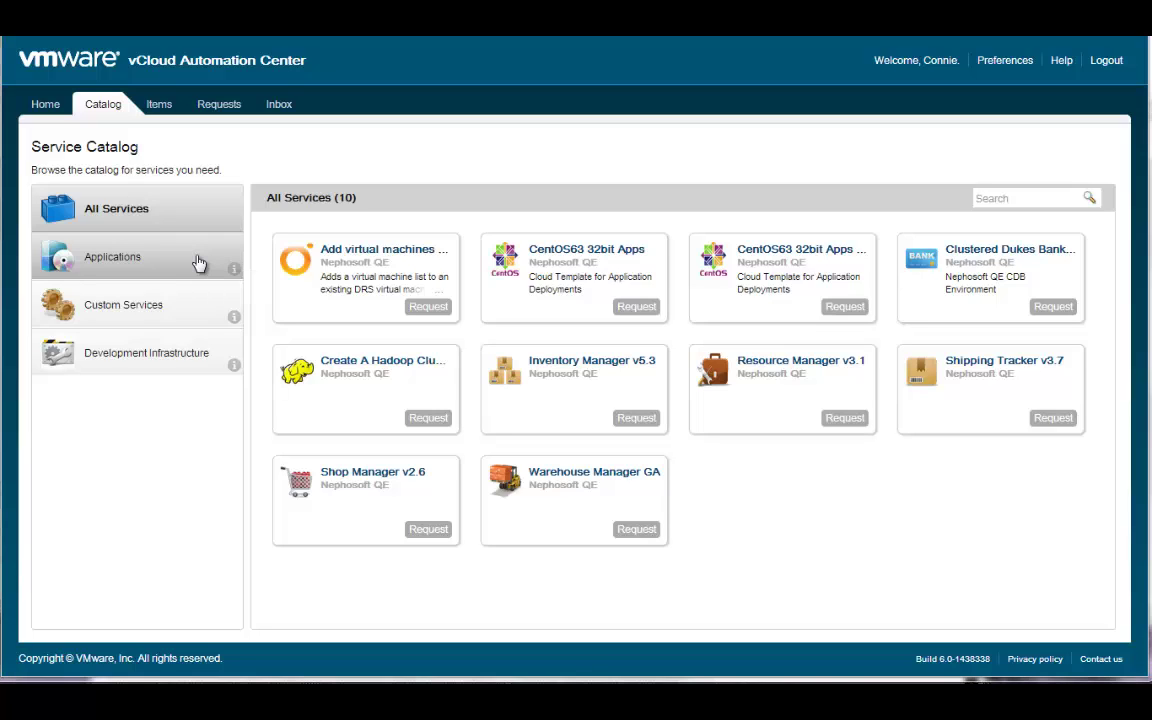
Step: Browse the Applications and then the Custom Services catalog categories
click(199, 263)
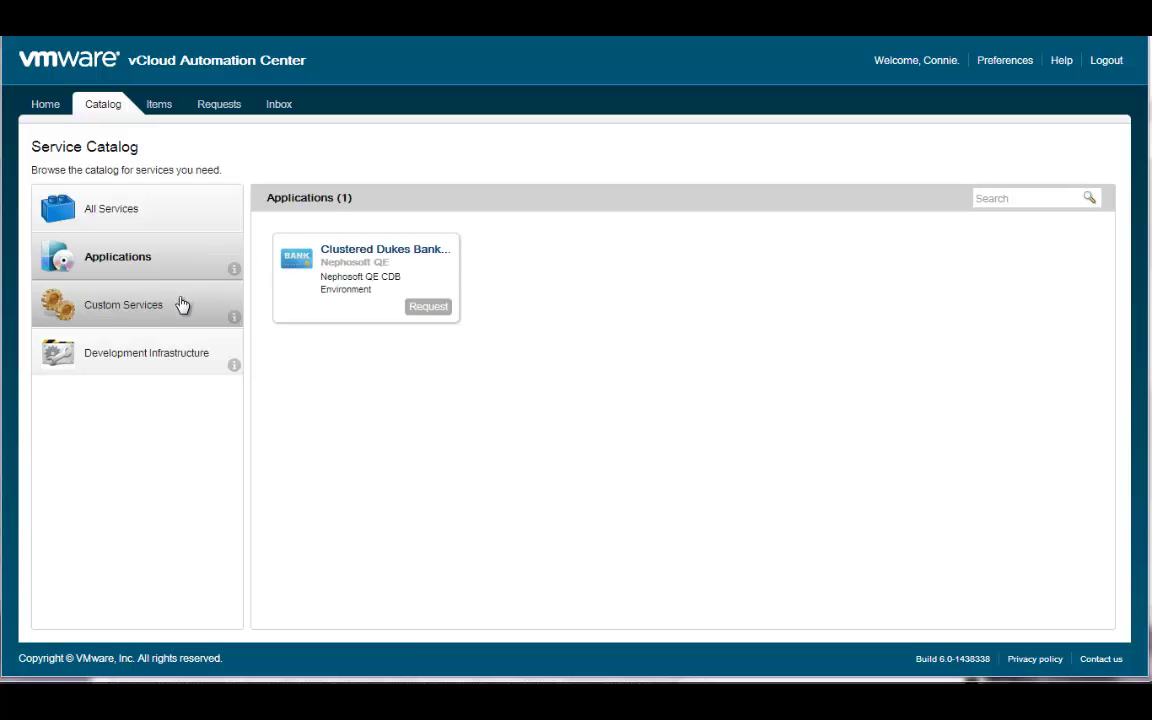
click(180, 305)
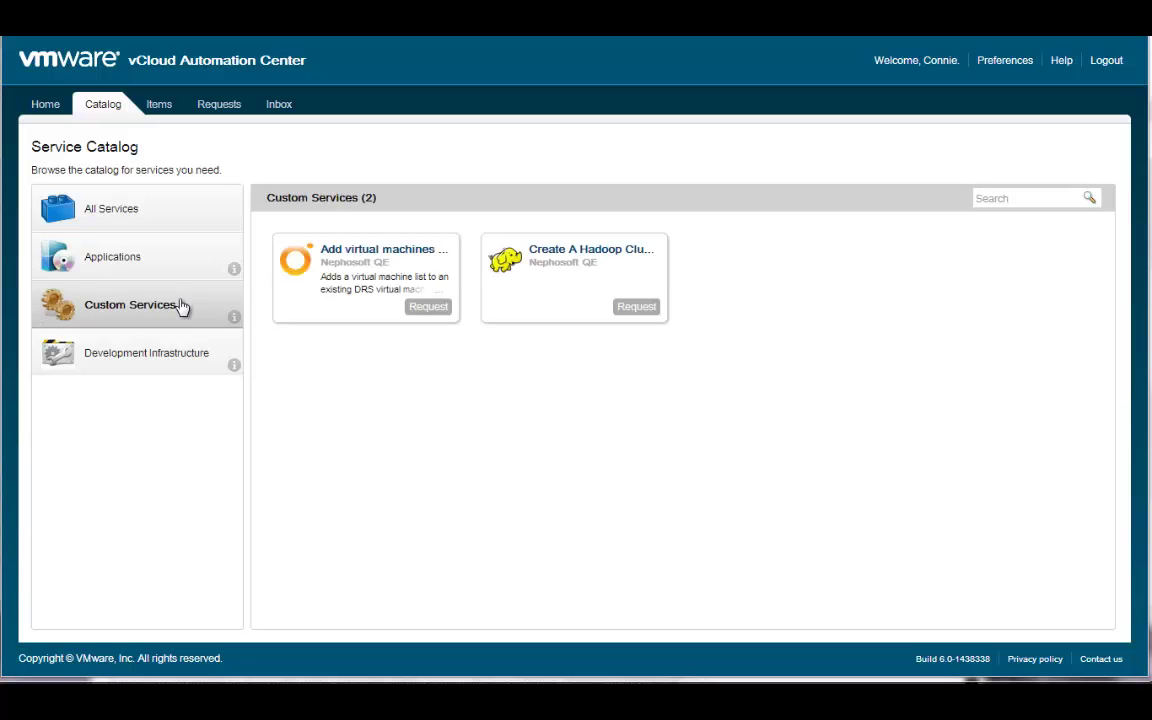